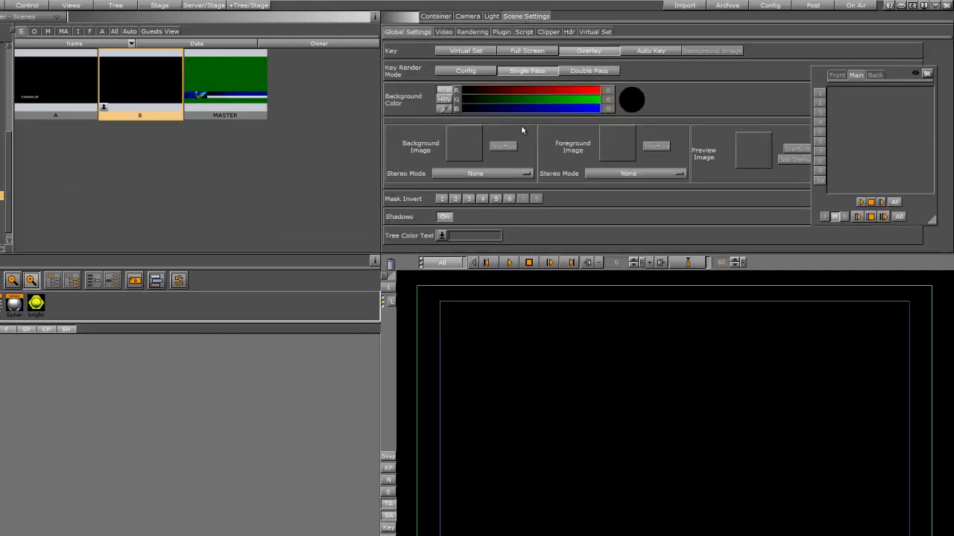
Step: Find the guide images and assign image B as the scene's background image
left_click(80, 30)
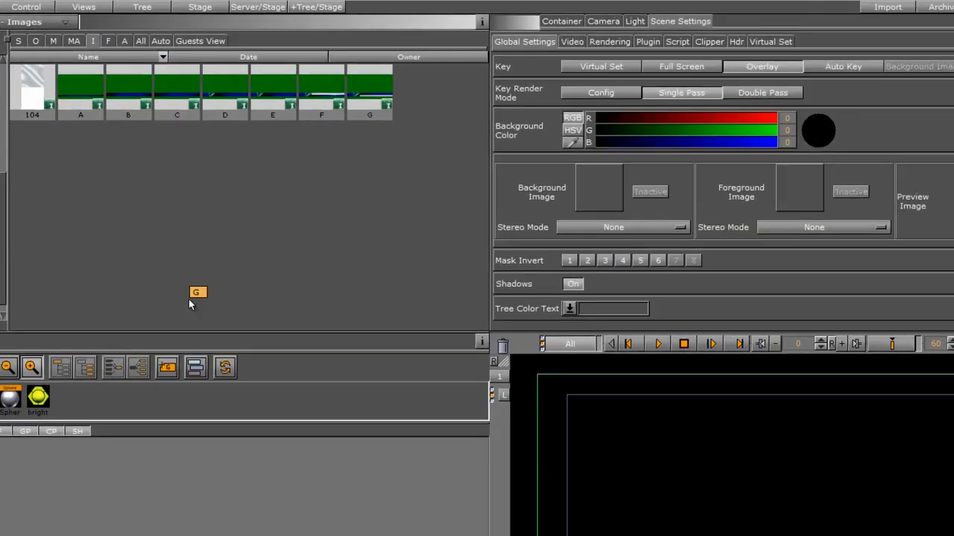
left_click_drag(107, 66, 506, 150)
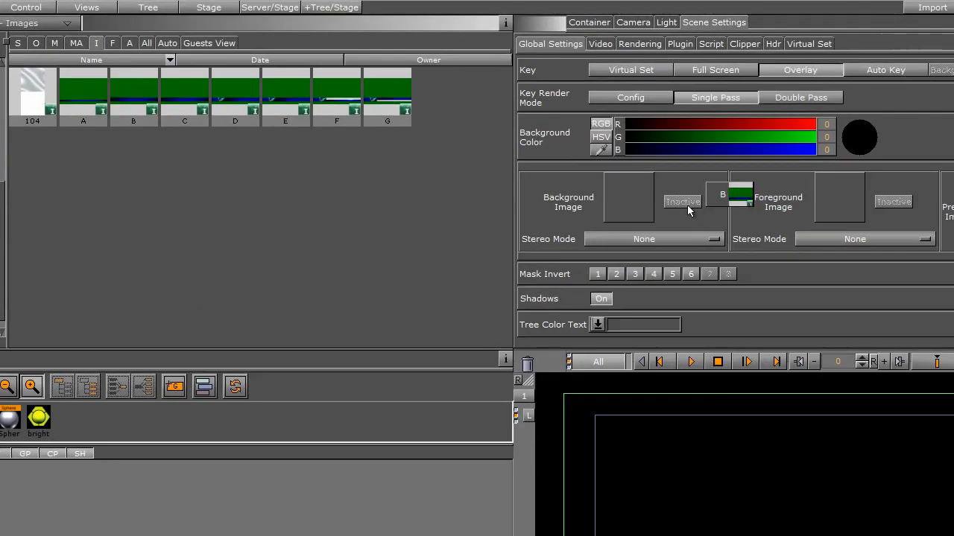
left_click_drag(687, 205, 617, 196)
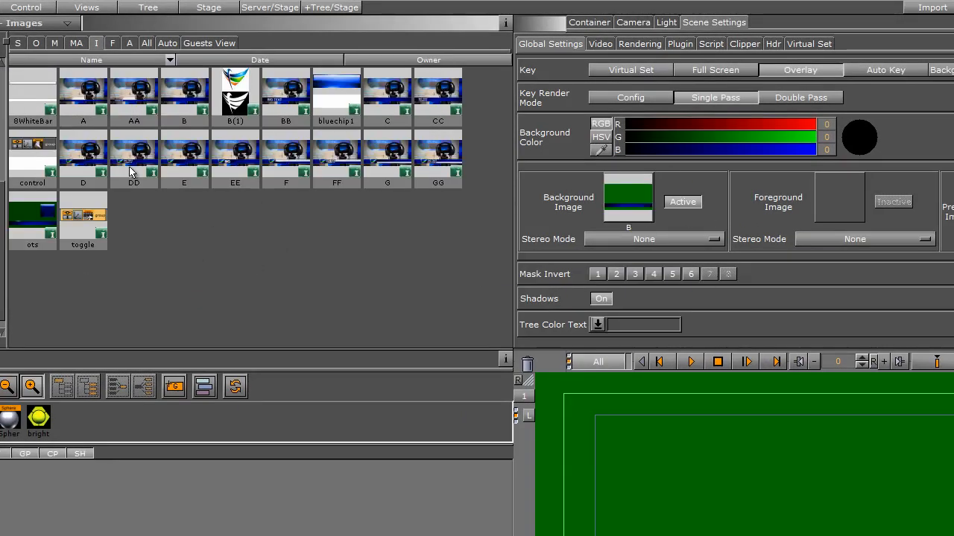
left_click_drag(289, 95, 628, 198)
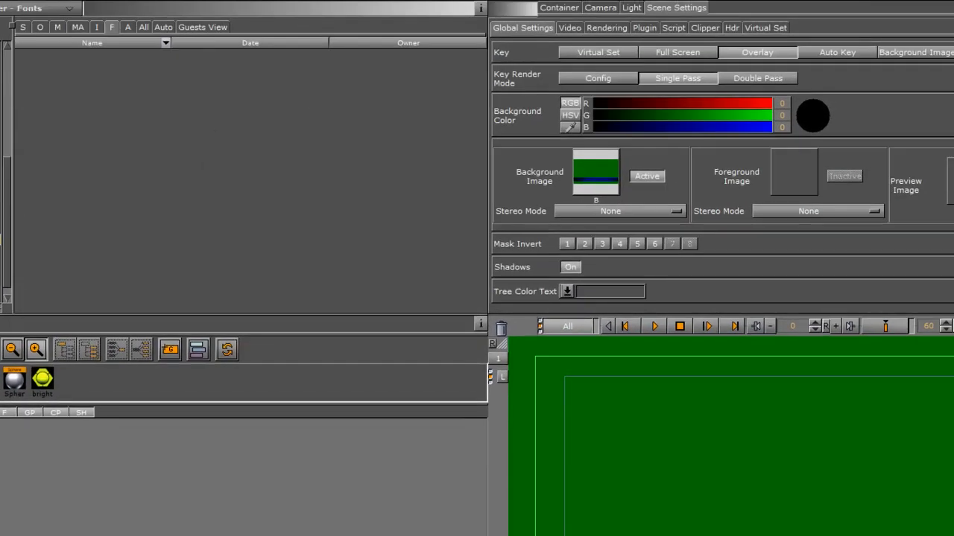
Step: Add a Neutra-Display-Titling text reading "BIG TEXT" and place it at X -305, Y -151, Z 2 over the blue bar
left_click_drag(60, 63, 7, 437)
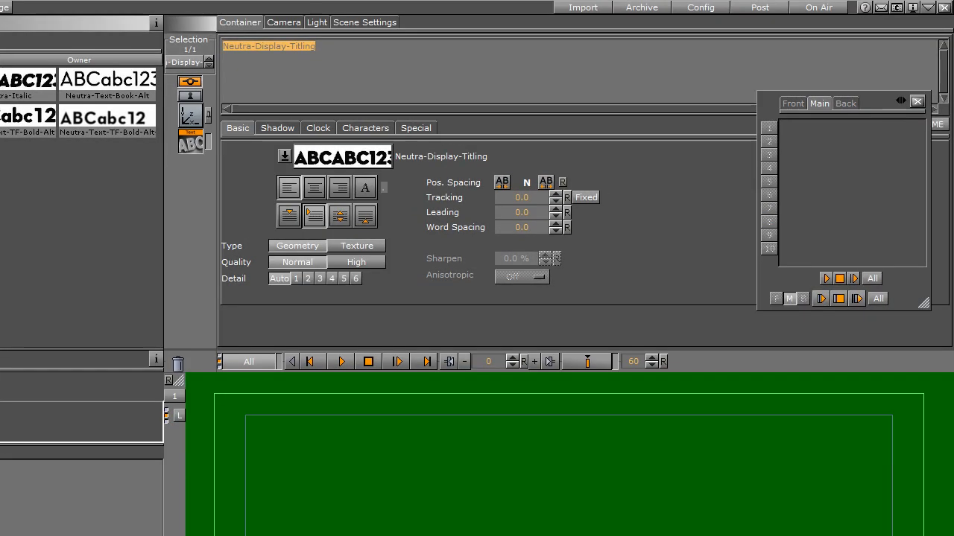
type("BIG TEXT")
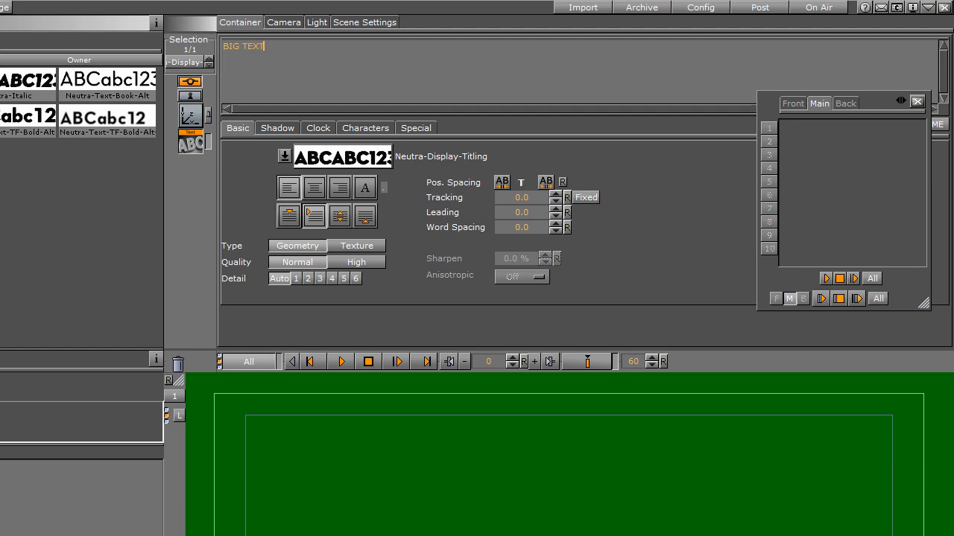
left_click(191, 116)
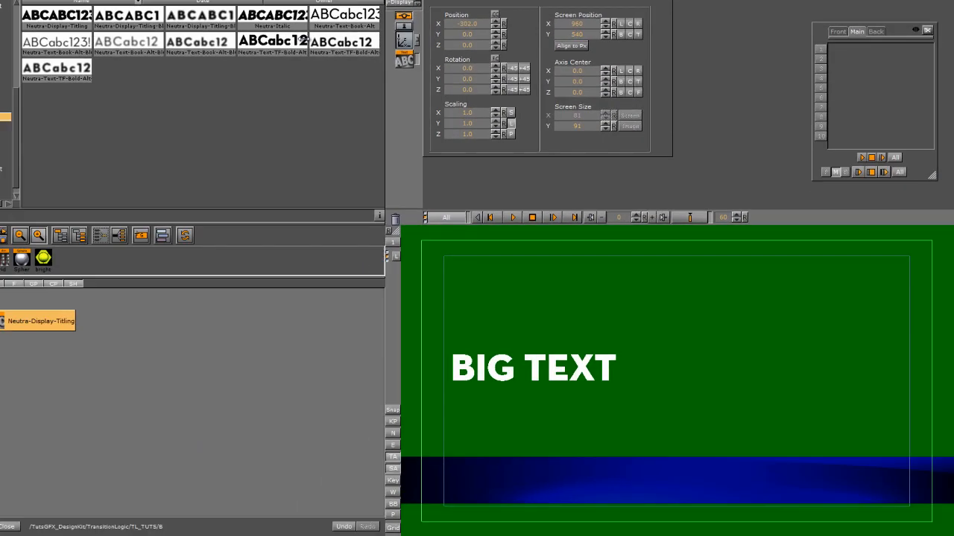
left_click(571, 46)
left_click_drag(464, 37, 385, 54)
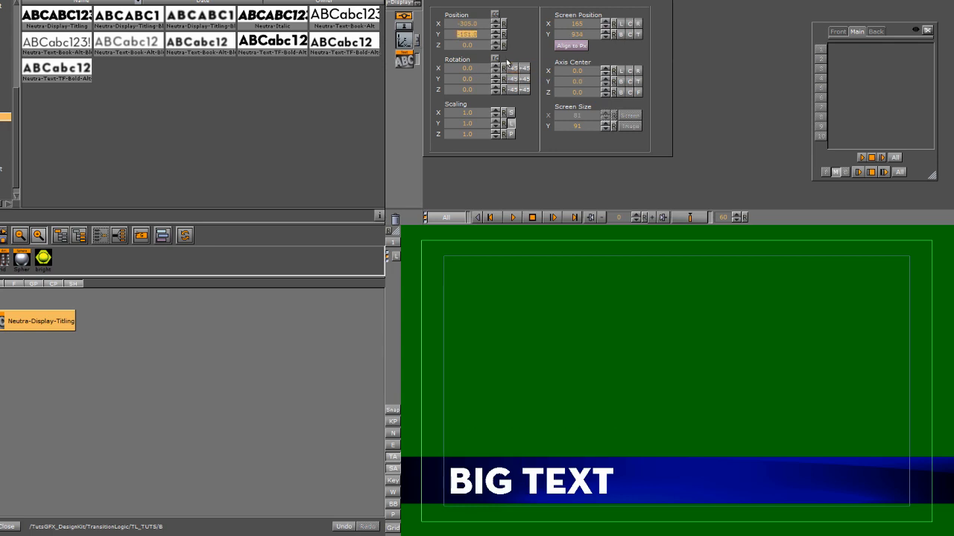
left_click(497, 44)
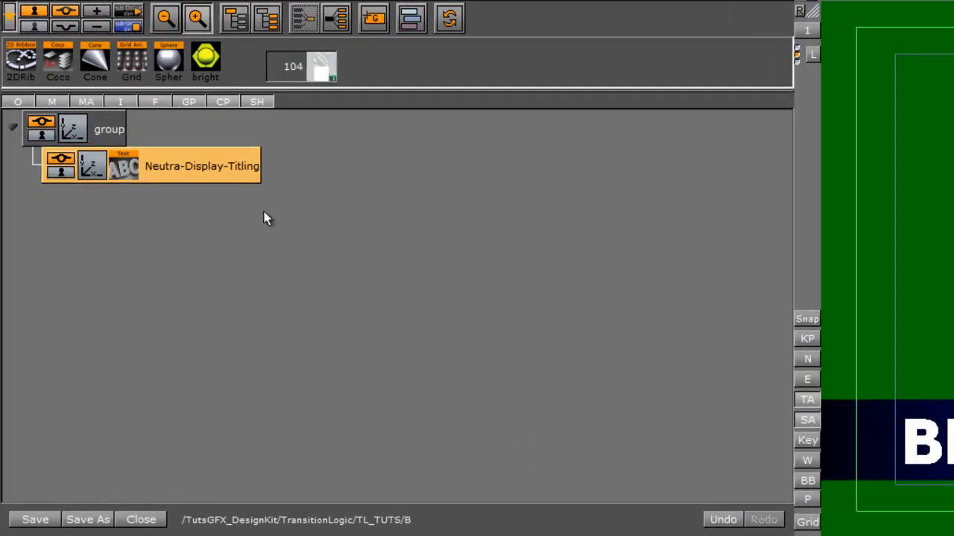
Step: Apply image 104 as a texture to the text and set its mapping to Reflection
left_click_drag(320, 66, 175, 168)
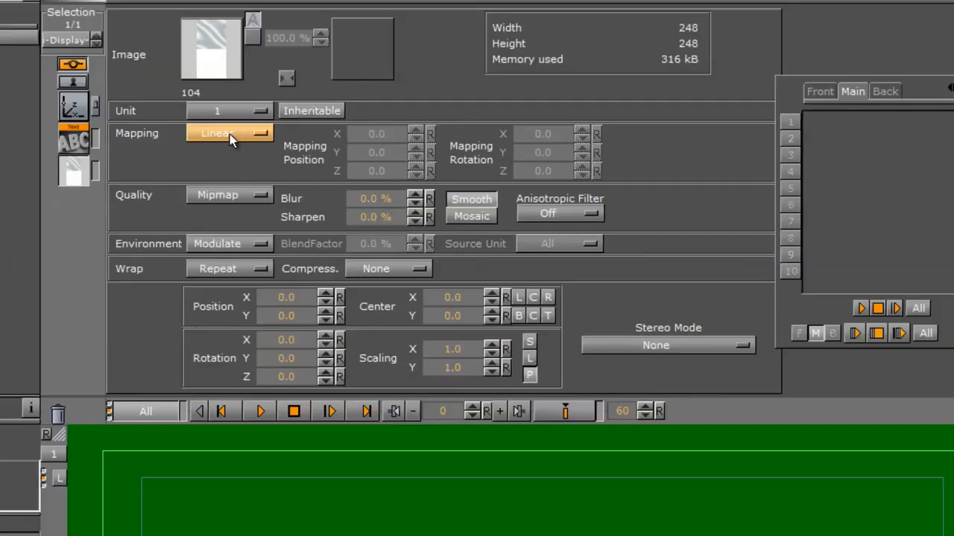
left_click(230, 134)
left_click(229, 184)
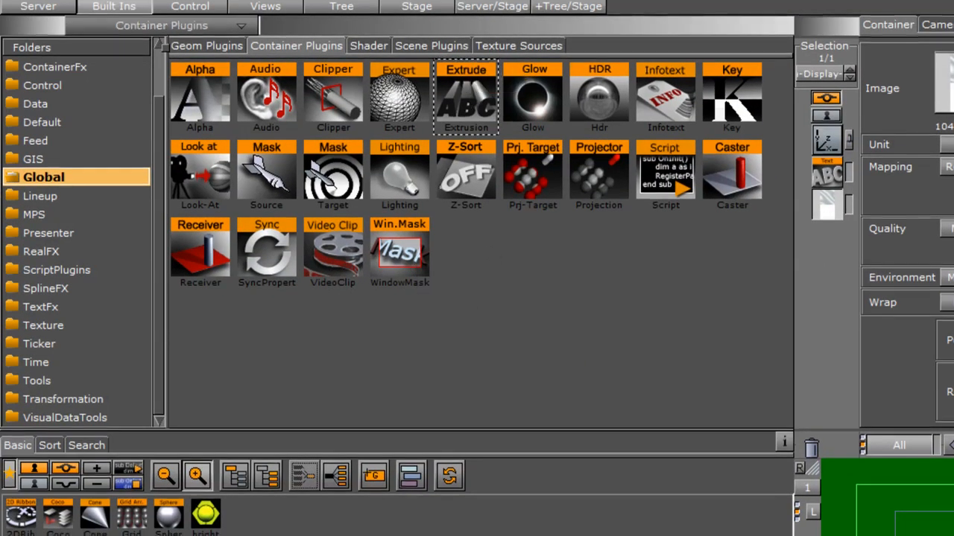
Step: Add the Extrude plugin to the text with a rounded bevel, extrusion depth 1.7 and bevel size 0.3
left_click_drag(480, 119, 212, 535)
left_click(154, 283)
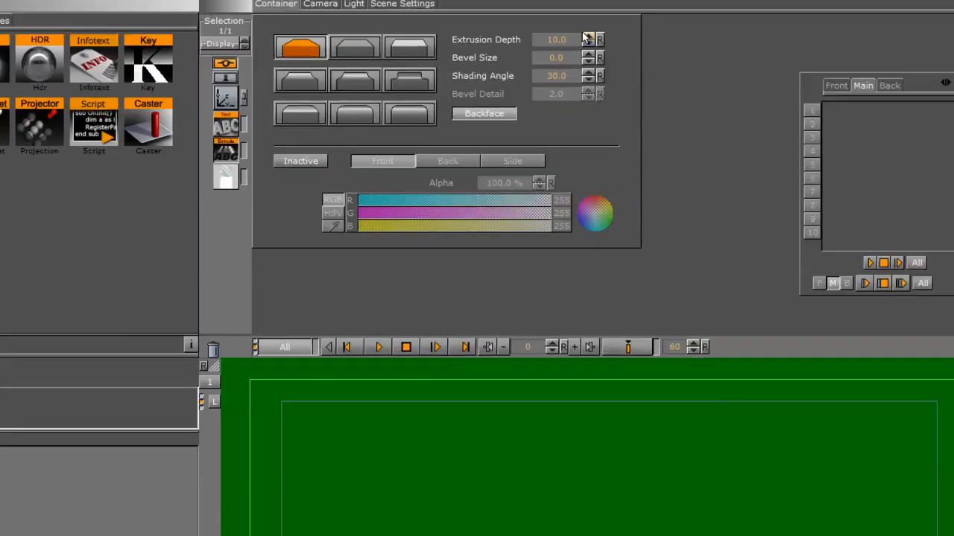
left_click_drag(586, 38, 514, 76)
left_click(371, 131)
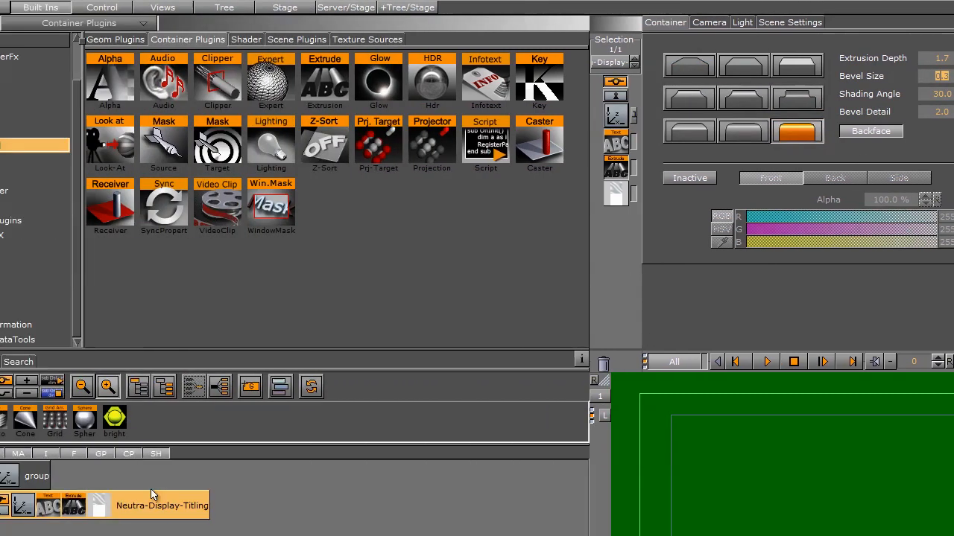
Step: Add the Maxsize plugin to the text and append the filler "DSAFSDFSDAFSF" to its wording
left_click(38, 309)
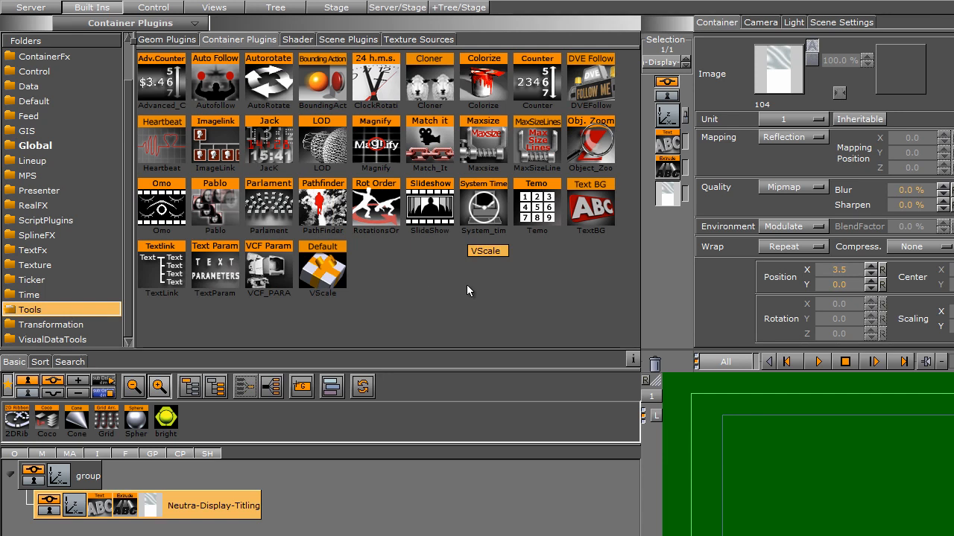
left_click_drag(483, 141, 200, 509)
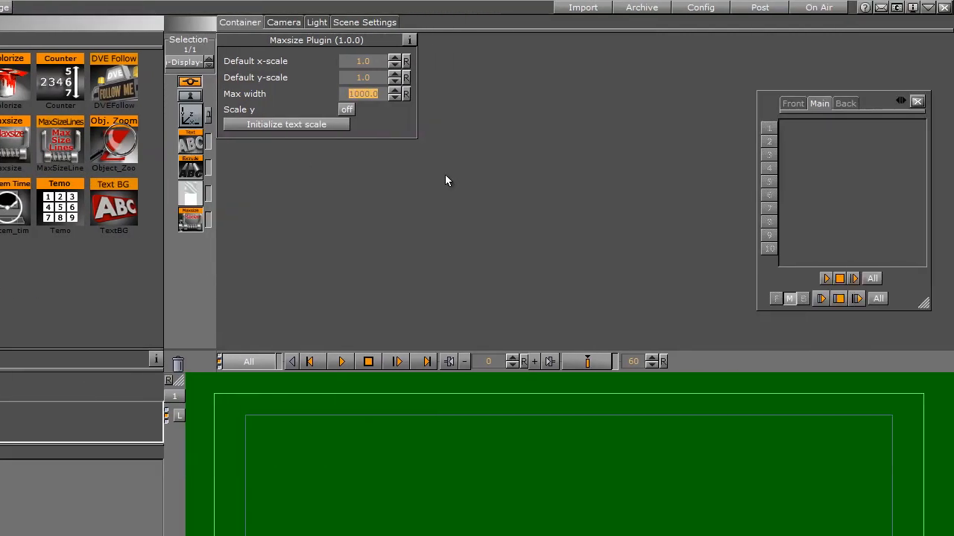
left_click(190, 143)
type("DSAFSDFSDAFSF")
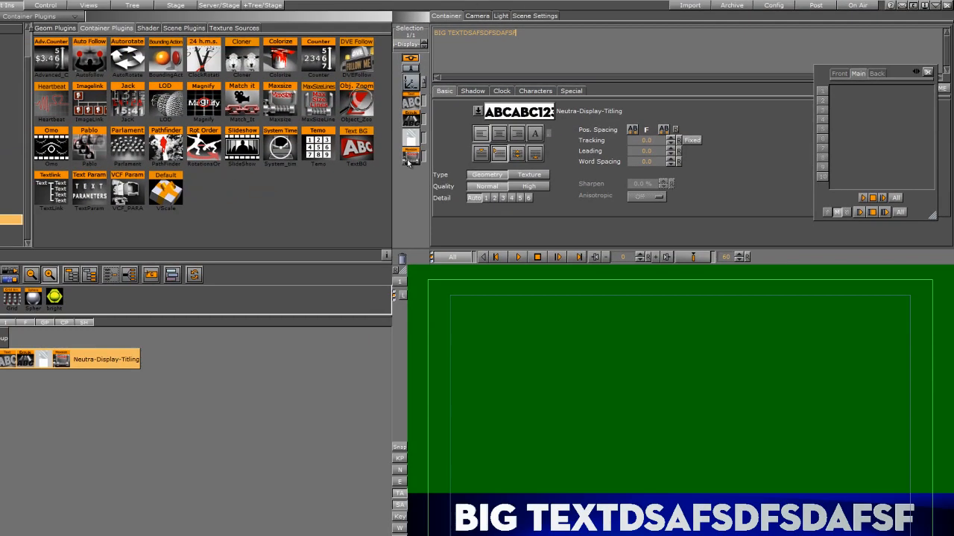
Step: Set the Maxsize plugin's max width to 610
left_click(408, 161)
left_click_drag(546, 68, 494, 91)
left_click_drag(538, 70, 46, 16)
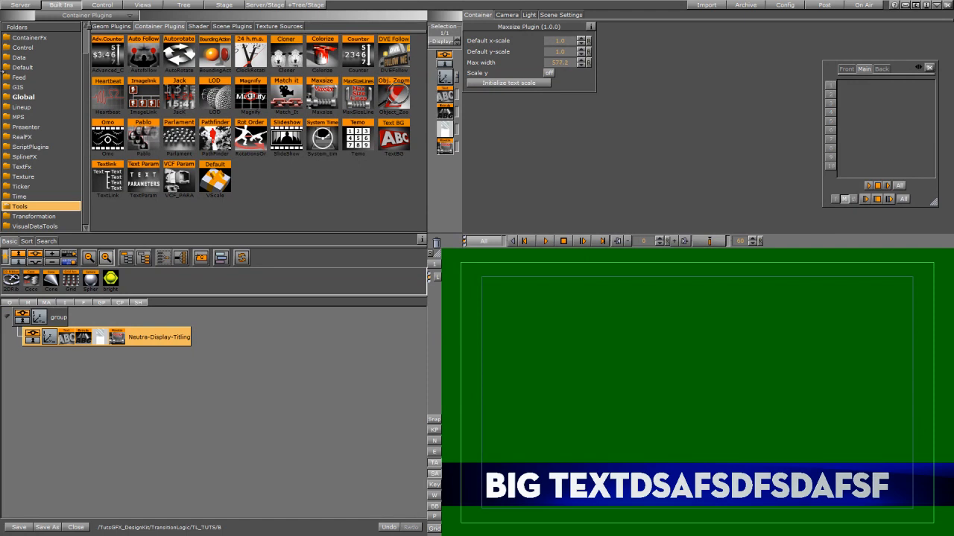
left_click_drag(2, 73, 163, 78)
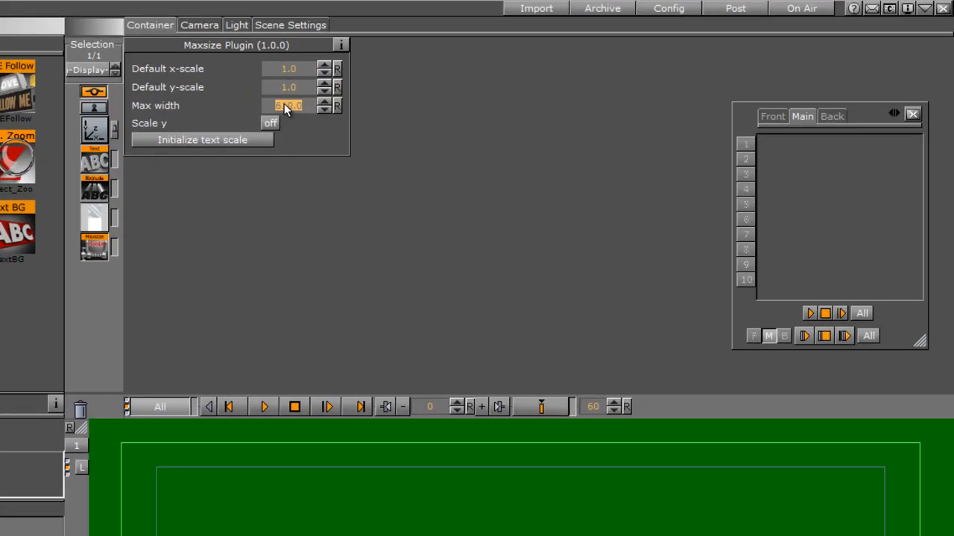
Step: Remove the filler letters so the text reads "BIG TEXT"
left_click(96, 164)
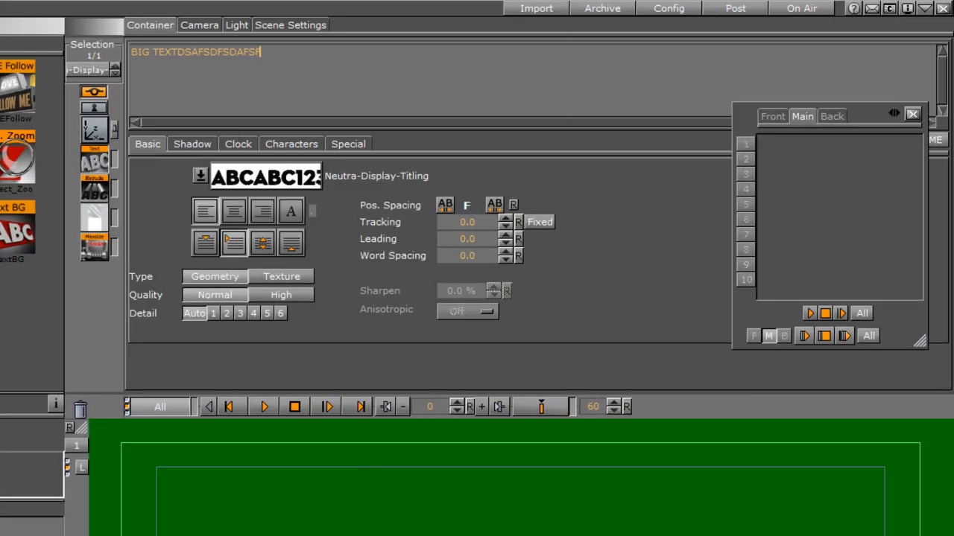
left_click_drag(261, 51, 173, 51)
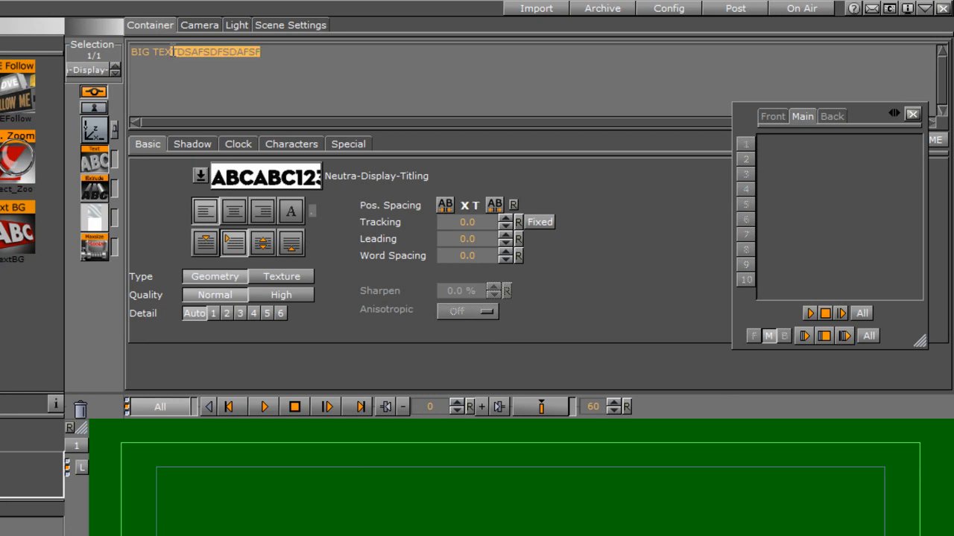
key("Delete")
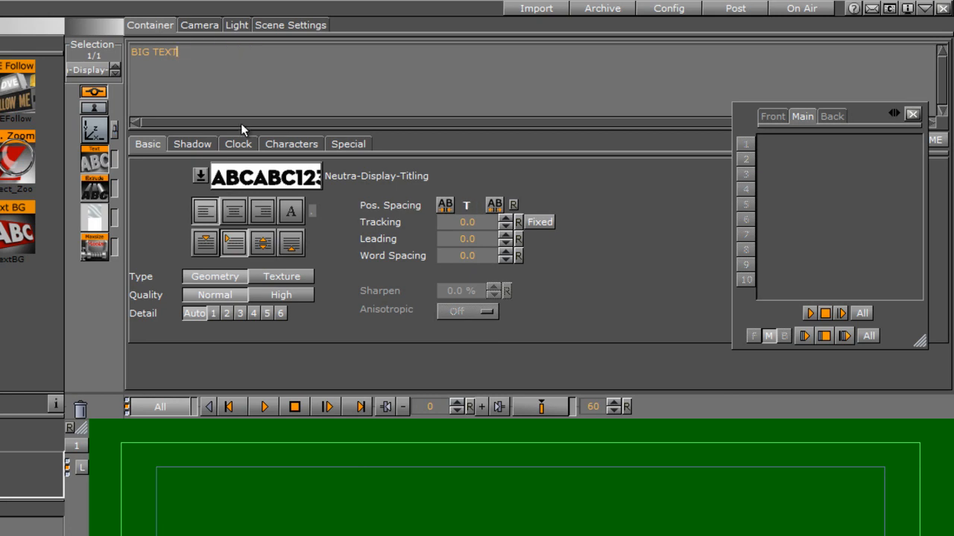
Step: Set the Maxsize plugin's default x-scale and default y-scale to 1.04
left_click(94, 131)
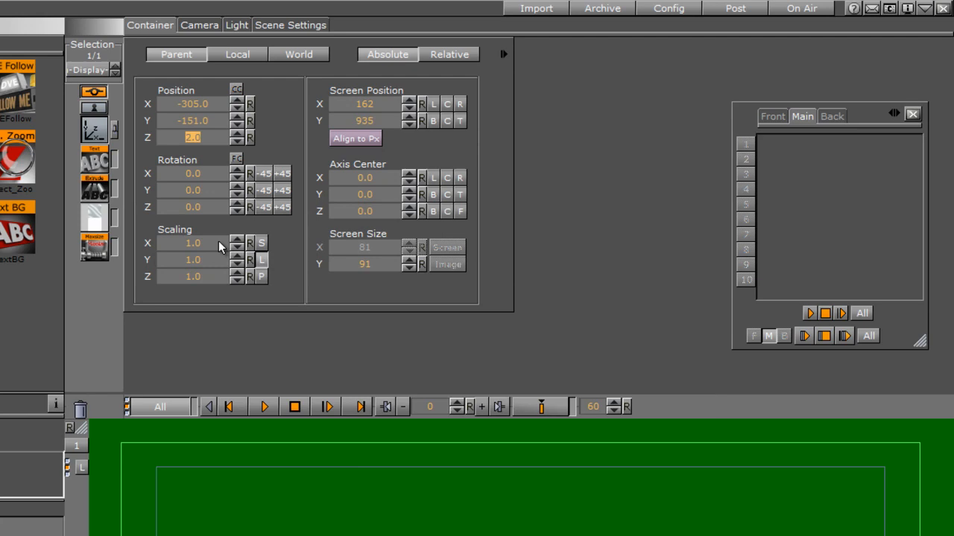
left_click(95, 248)
left_click(95, 131)
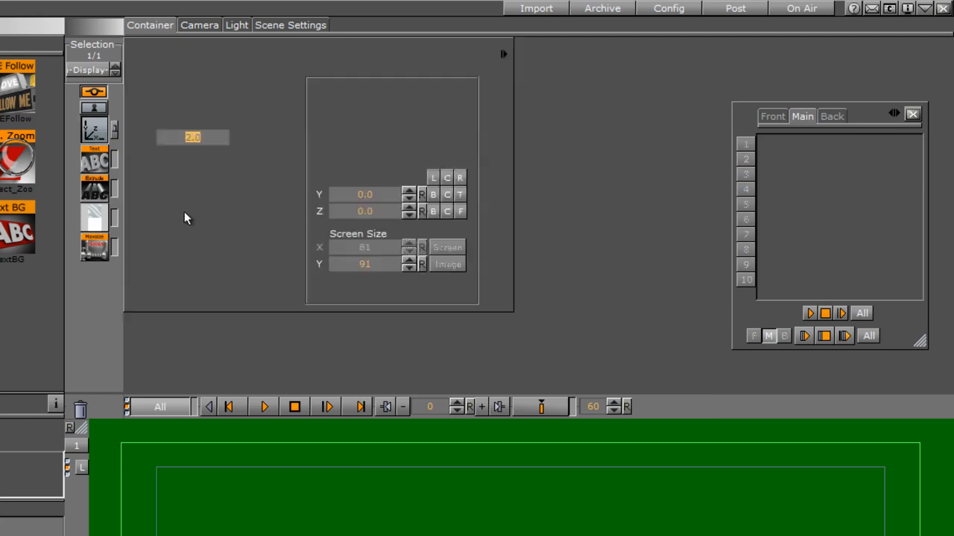
left_click(99, 248)
left_click(323, 66)
left_click(323, 66)
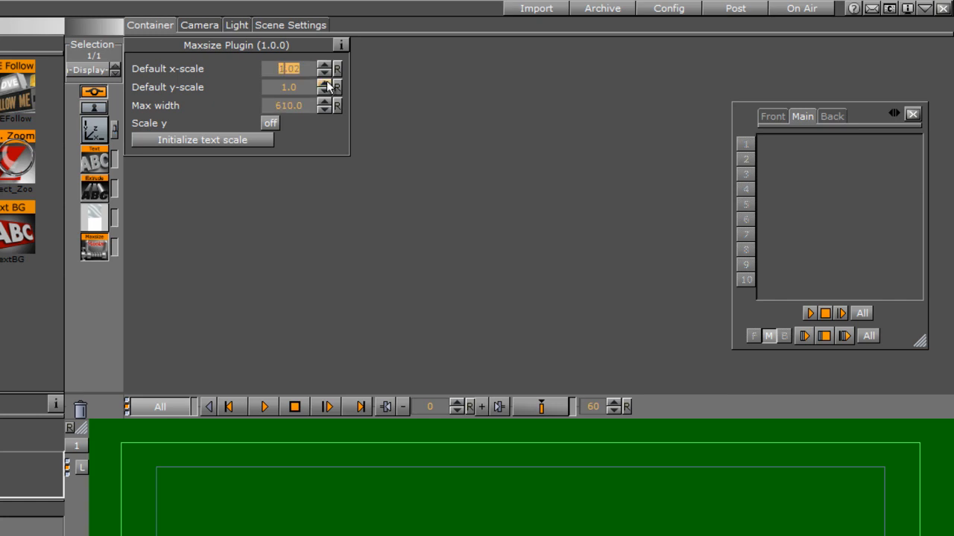
left_click(322, 84)
left_click(322, 83)
left_click(322, 83)
left_click(322, 83)
left_click(323, 65)
left_click(322, 66)
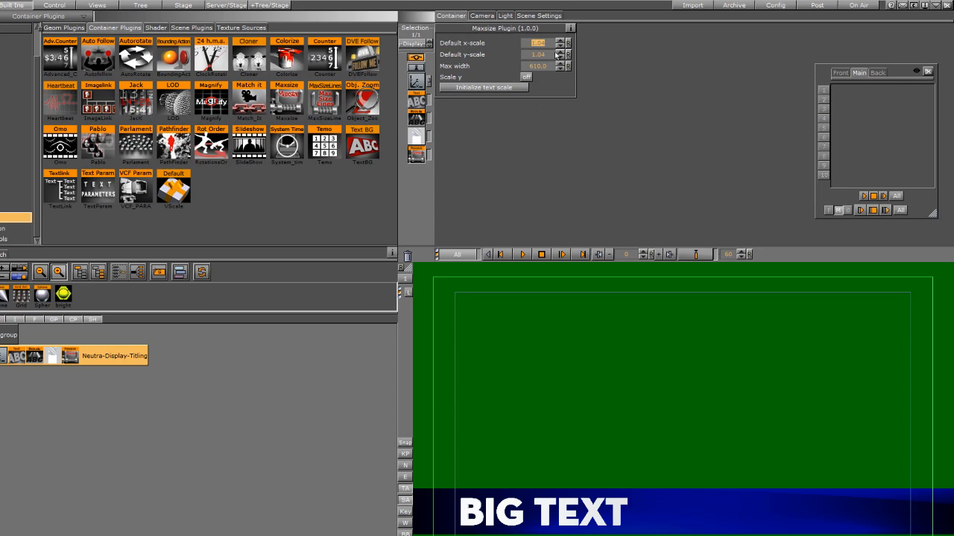
left_click(560, 45)
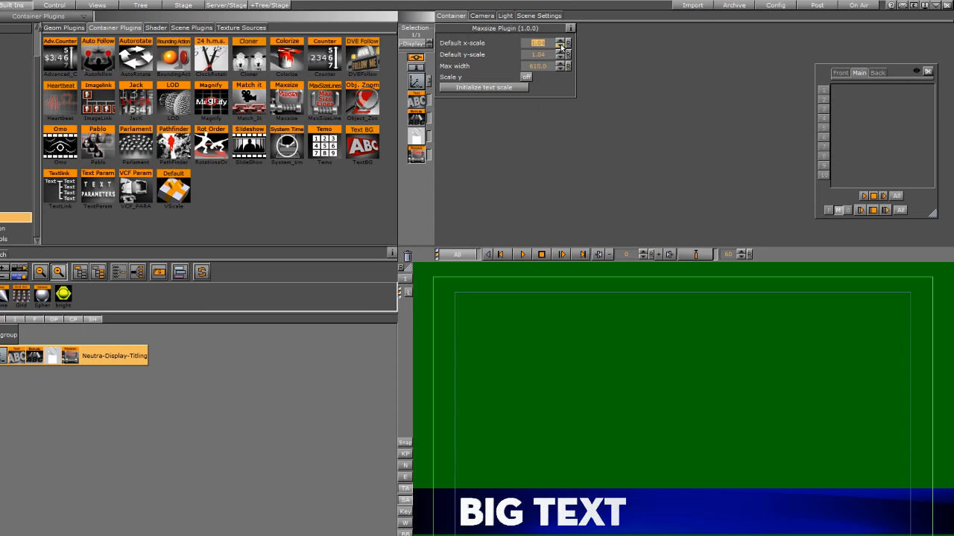
left_click(560, 42)
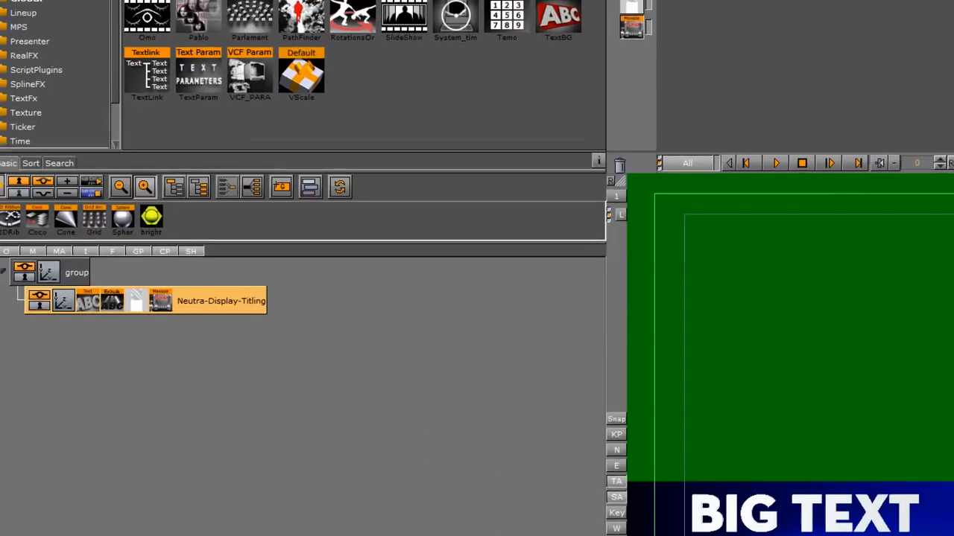
Step: Add the Control Text plugin to the text container and rename the container BIGTEXT
left_click(6, 80)
left_click_drag(451, 78, 224, 294)
double_click(254, 295)
type("BIGTEXT")
key("Return")
Step: Rename the parent group container as B
left_click(114, 262)
left_click(116, 264)
double_click(116, 262)
type("B")
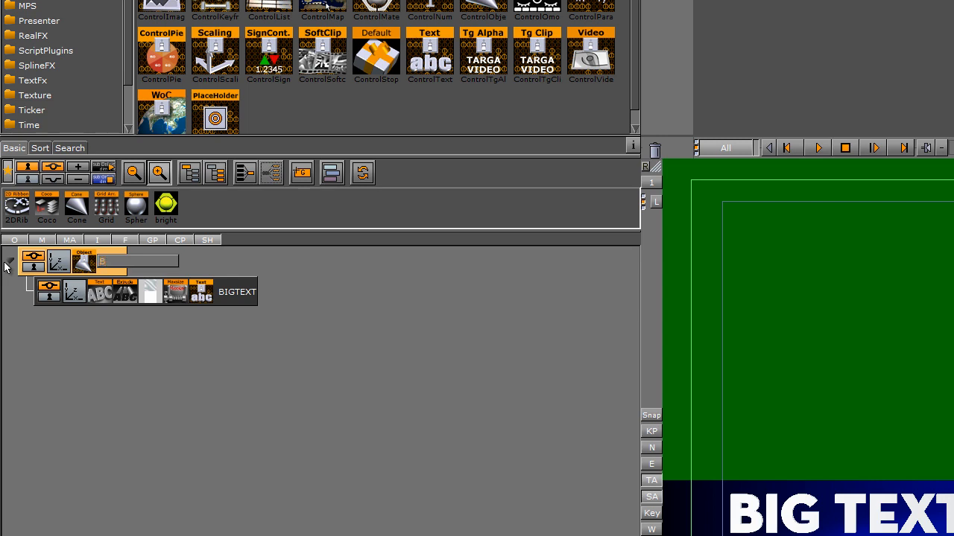
key("Return")
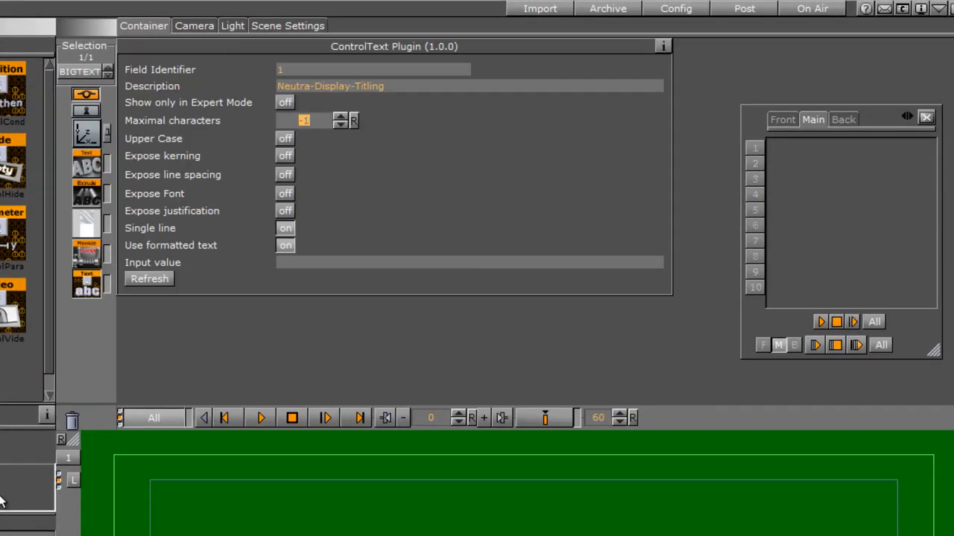
Step: Set the Control Text description of the BIGTEXT container to BIGTEXT
left_click(311, 70)
left_click_drag(441, 85, 7, 80)
type("B")
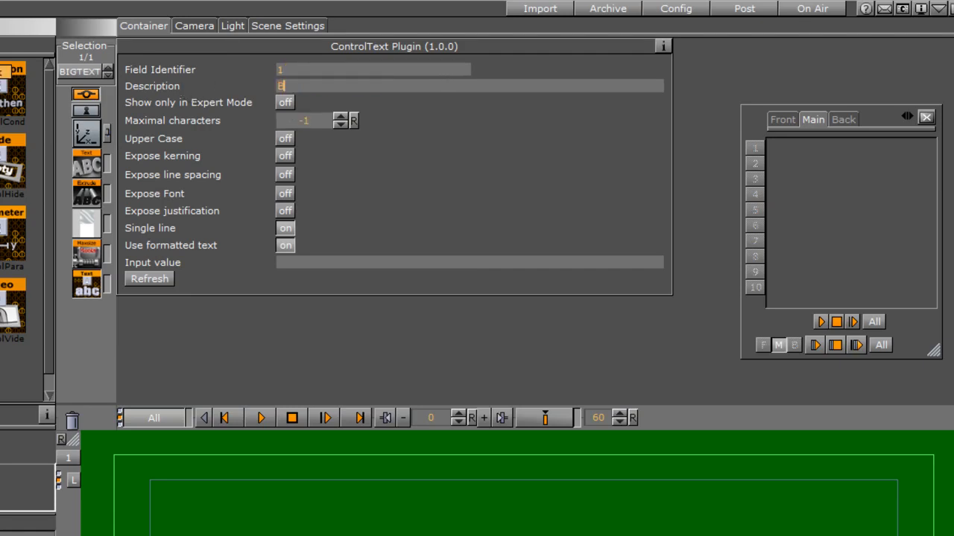
type("IGTEXT")
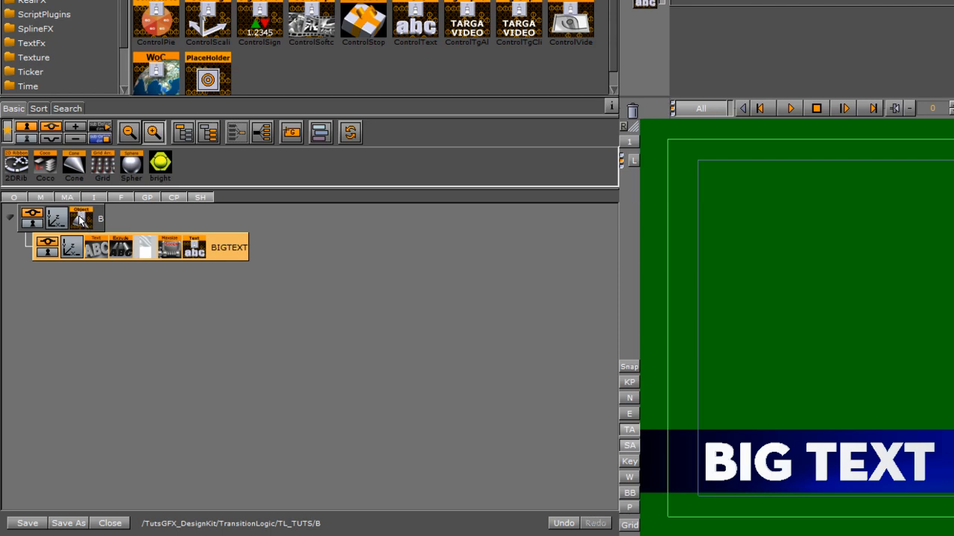
Step: Enable Transition Logic on group B's Control Object with layer identifier L3, state identifier B and background scene MASTER
left_click(80, 218)
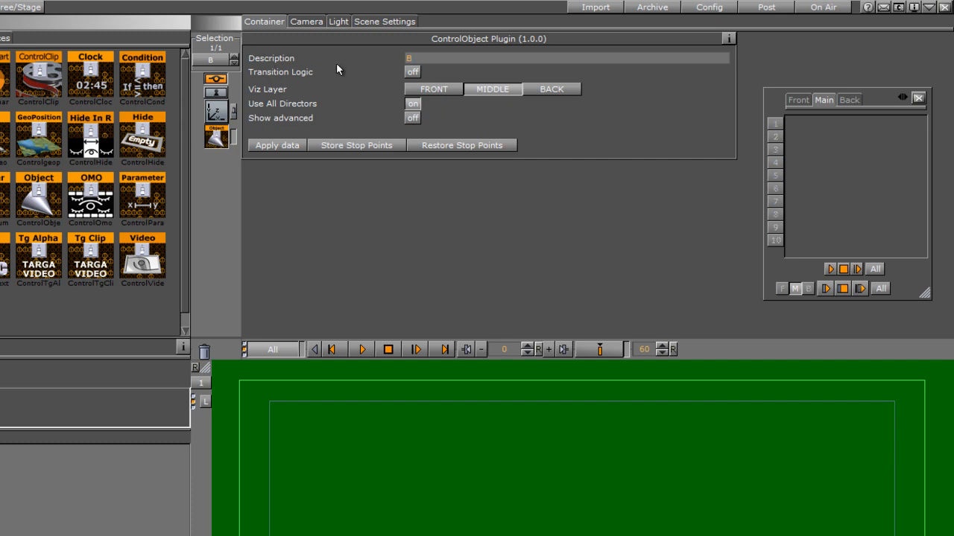
left_click(412, 72)
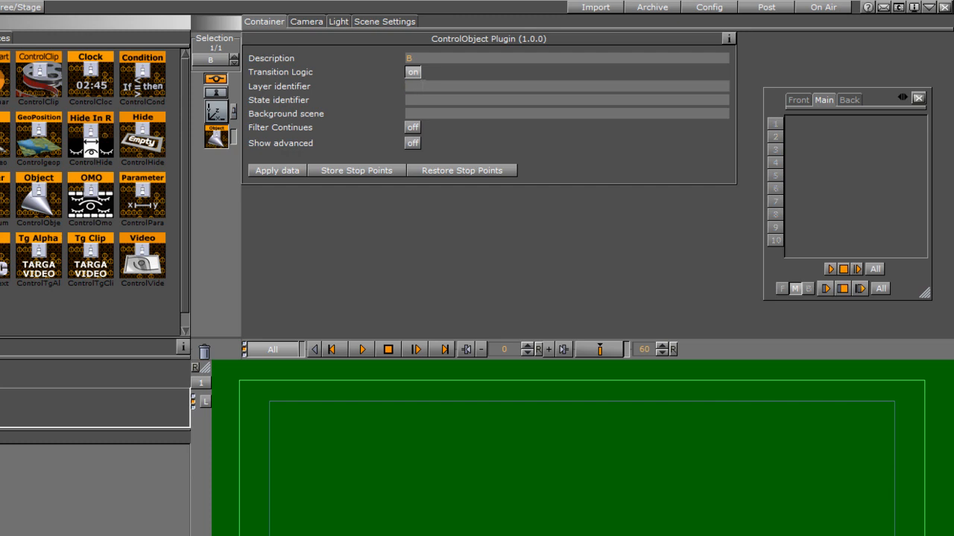
type("3")
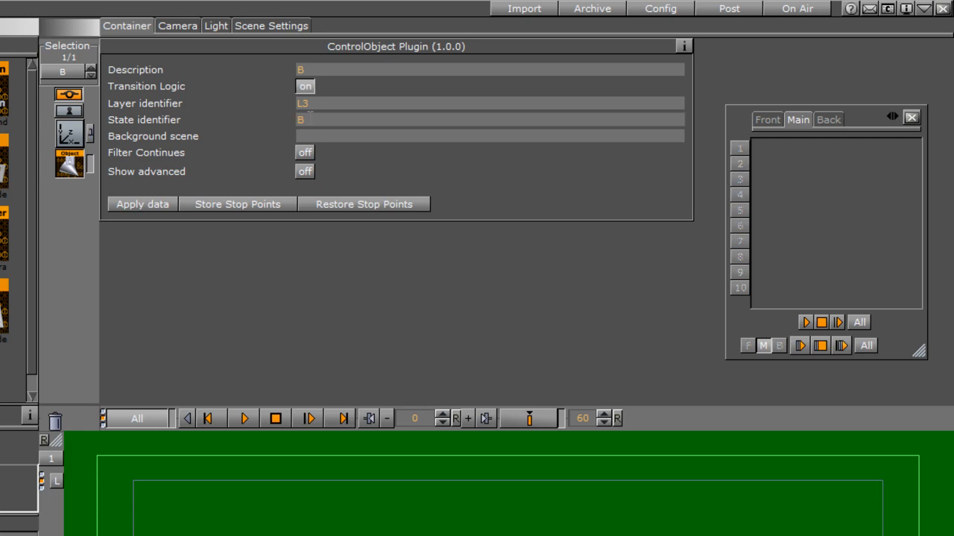
left_click(316, 141)
type("MASTER")
Step: Remove the scene's background image and turn the background colour red by raising R to about 209
left_click(270, 25)
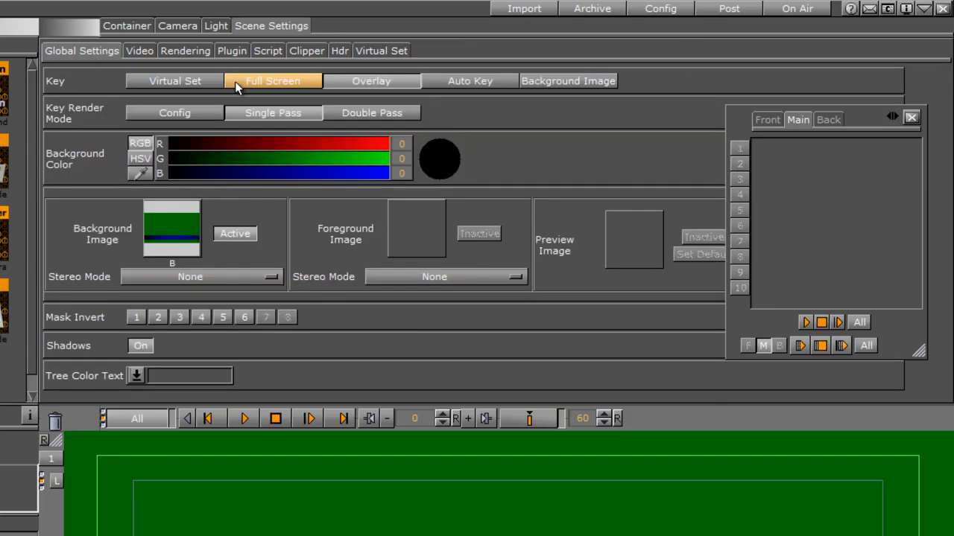
left_click(229, 234)
left_click_drag(193, 275, 56, 426)
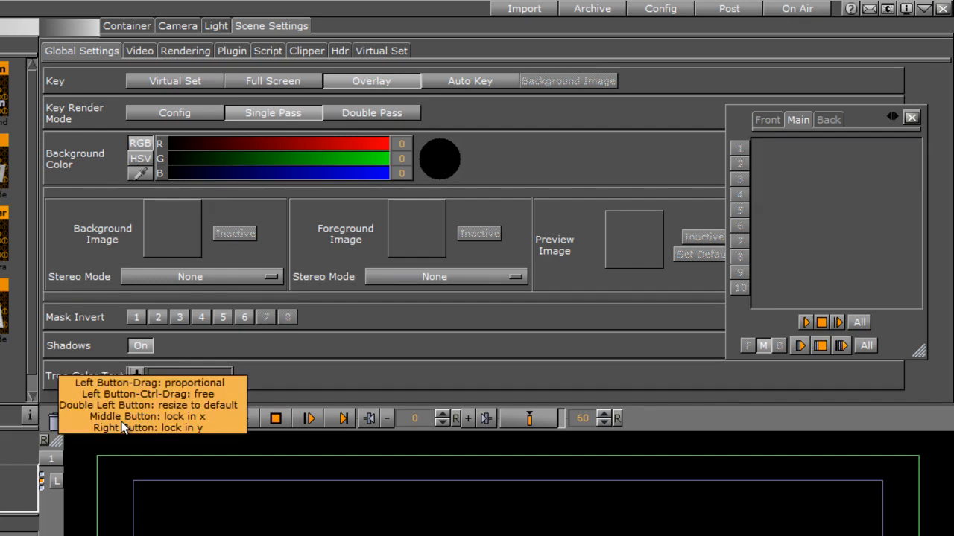
left_click(350, 142)
mouse_move(349, 141)
left_mouse_down()
mouse_move(330, 143)
mouse_move(349, 140)
left_mouse_up()
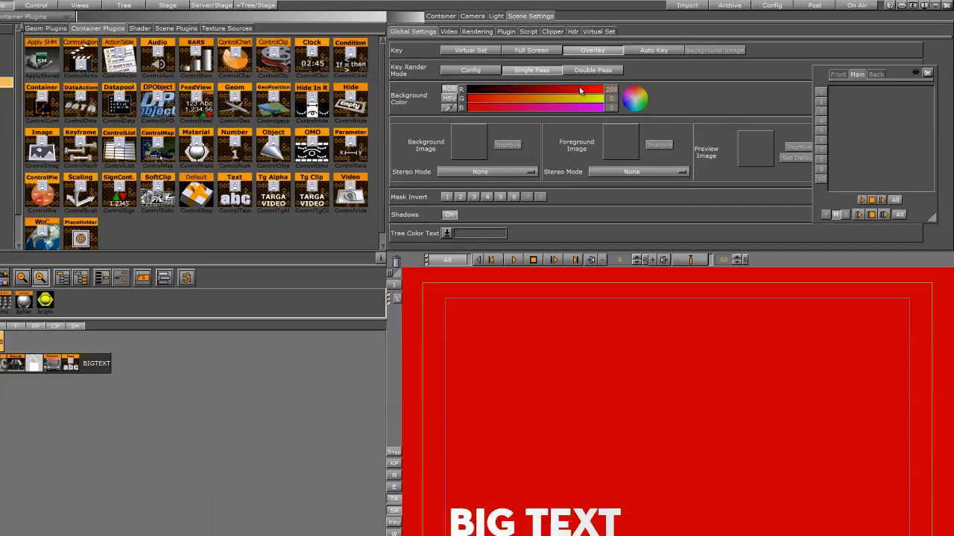